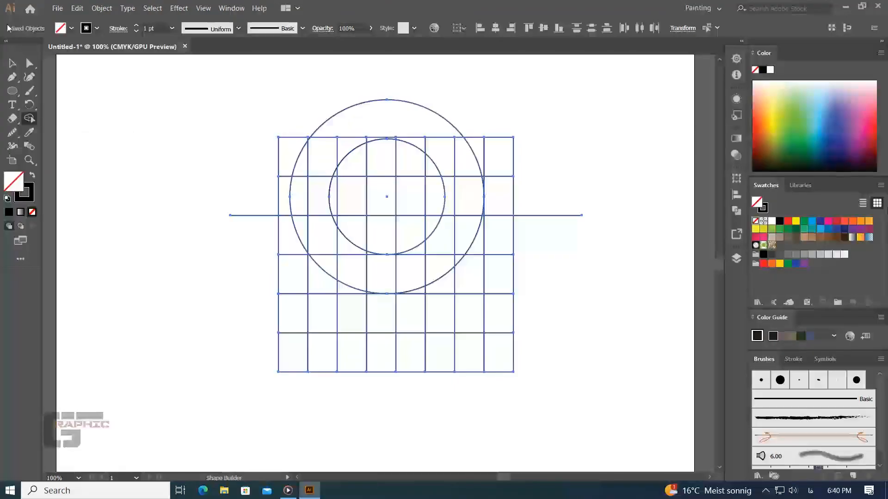
- Duplicate the large circle slightly below the original so the two outlines form a thin crescent gap
{"action": "left_click", "coordinate": [219, 208]}
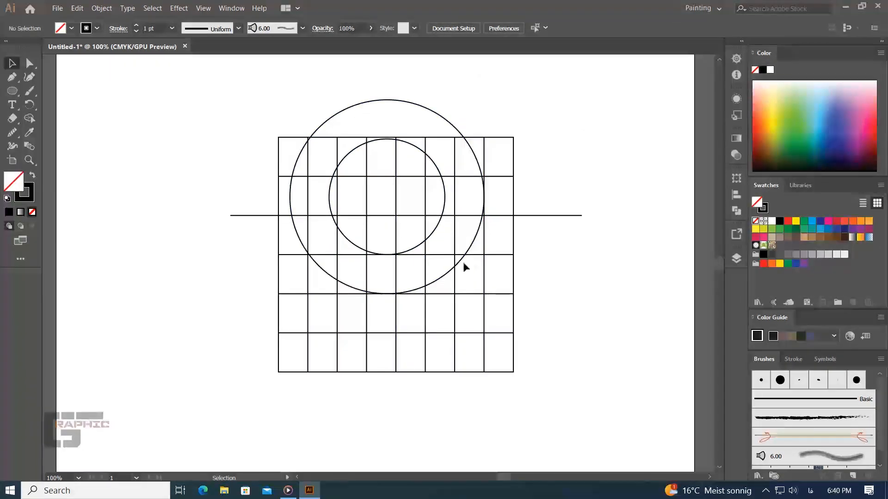
{"action": "left_click", "coordinate": [445, 276]}
{"action": "left_click_drag", "start_coordinate": [447, 276], "coordinate": [447, 286]}
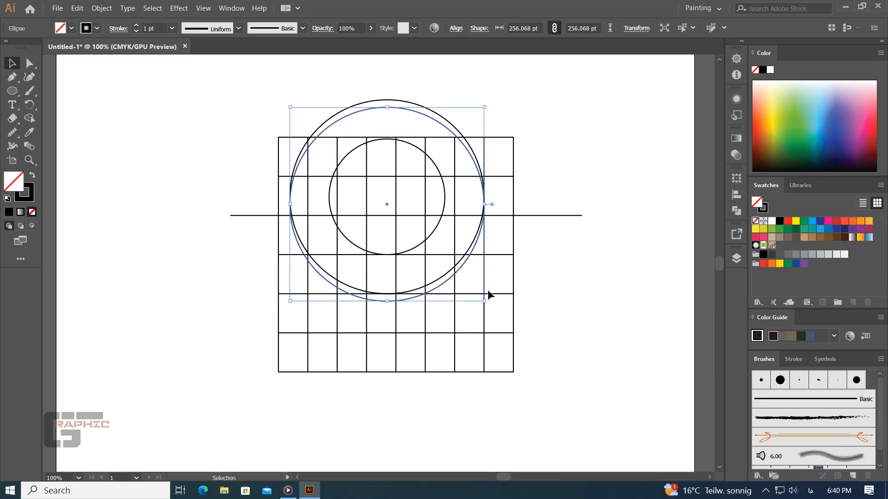
{"action": "left_click", "coordinate": [537, 294]}
- Select all artwork and use Shape Builder to merge the left stem with the curved arm, and the cells forming the right leg
{"action": "key", "text": "ctrl+a"}
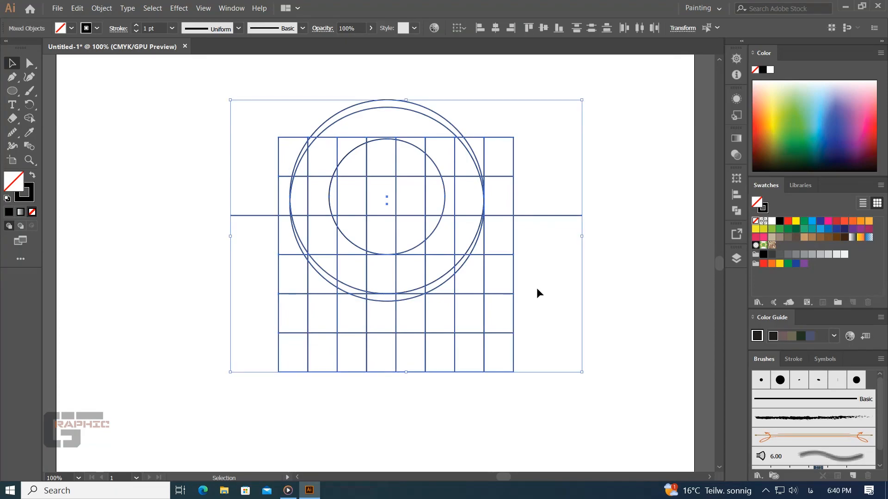
{"action": "left_click", "coordinate": [29, 118]}
{"action": "mouse_move", "coordinate": [323, 341]}
{"action": "left_mouse_down"}
{"action": "mouse_move", "coordinate": [347, 315]}
{"action": "mouse_move", "coordinate": [324, 291]}
{"action": "mouse_move", "coordinate": [349, 290]}
{"action": "mouse_move", "coordinate": [339, 291]}
{"action": "mouse_move", "coordinate": [348, 269]}
{"action": "mouse_move", "coordinate": [329, 260]}
{"action": "mouse_move", "coordinate": [347, 236]}
{"action": "mouse_move", "coordinate": [334, 222]}
{"action": "mouse_move", "coordinate": [378, 279]}
{"action": "mouse_move", "coordinate": [368, 254]}
{"action": "mouse_move", "coordinate": [407, 270]}
{"action": "mouse_move", "coordinate": [461, 236]}
{"action": "left_mouse_up"}
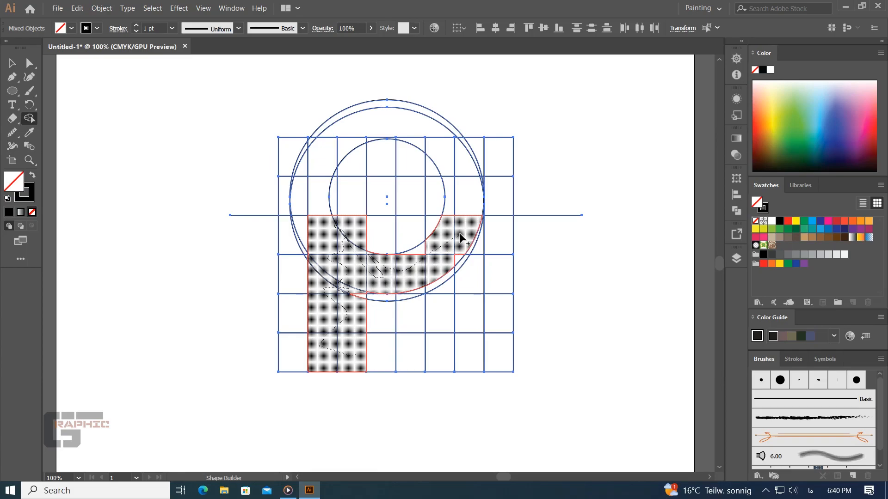
{"action": "left_click_drag", "start_coordinate": [433, 264], "coordinate": [420, 270]}
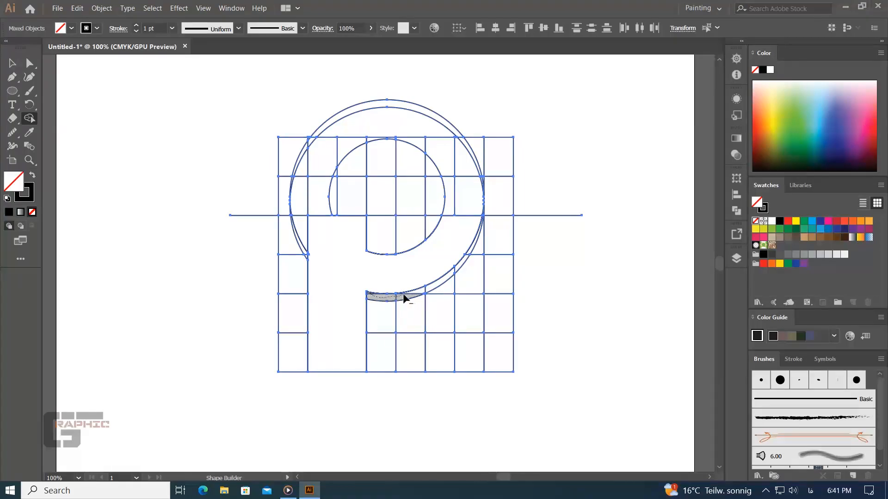
{"action": "mouse_move", "coordinate": [481, 251]}
{"action": "left_mouse_down"}
{"action": "mouse_move", "coordinate": [467, 355]}
{"action": "mouse_move", "coordinate": [450, 315]}
{"action": "mouse_move", "coordinate": [431, 350]}
{"action": "left_mouse_up"}
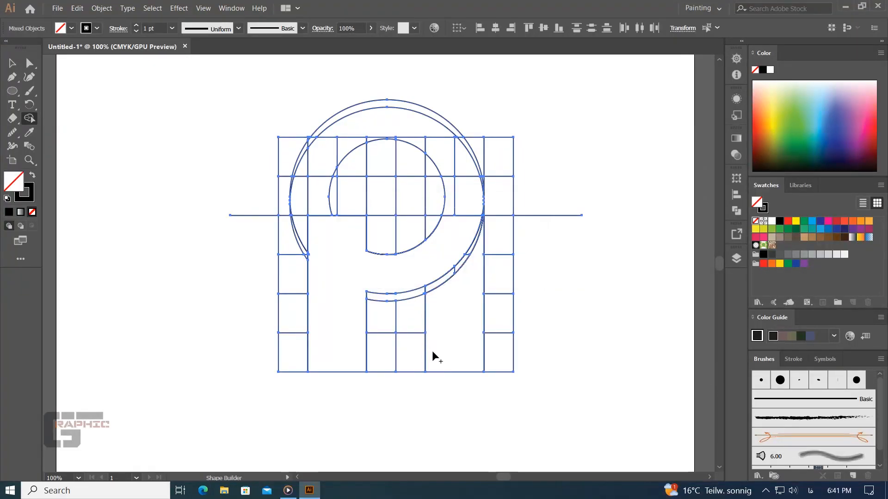
- Erase the outer grid columns, the cells between the legs, and the grid row and circle arcs above the letter with Shape Builder
{"action": "mouse_move", "coordinate": [498, 379]}
{"action": "left_mouse_down"}
{"action": "mouse_move", "coordinate": [500, 207]}
{"action": "mouse_move", "coordinate": [261, 195]}
{"action": "mouse_move", "coordinate": [290, 218]}
{"action": "mouse_move", "coordinate": [295, 264]}
{"action": "mouse_move", "coordinate": [284, 370]}
{"action": "left_mouse_up"}
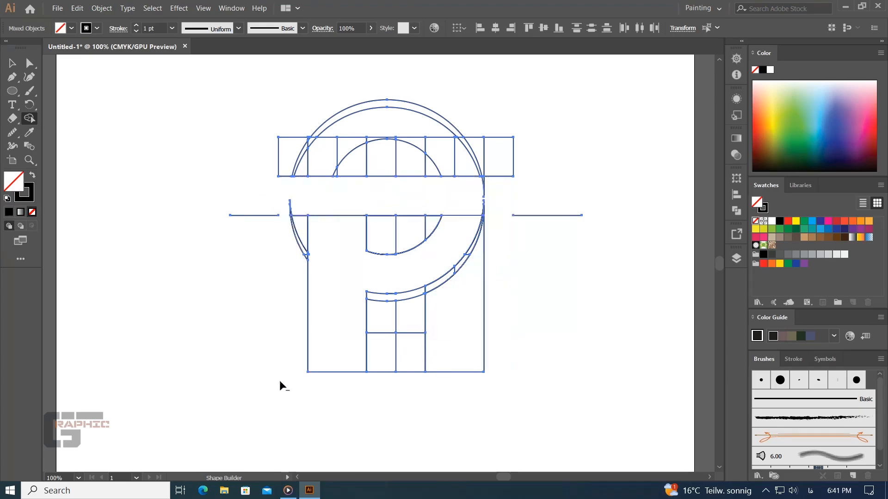
{"action": "mouse_move", "coordinate": [389, 393]}
{"action": "left_mouse_down"}
{"action": "mouse_move", "coordinate": [388, 353]}
{"action": "mouse_move", "coordinate": [411, 333]}
{"action": "left_mouse_up"}
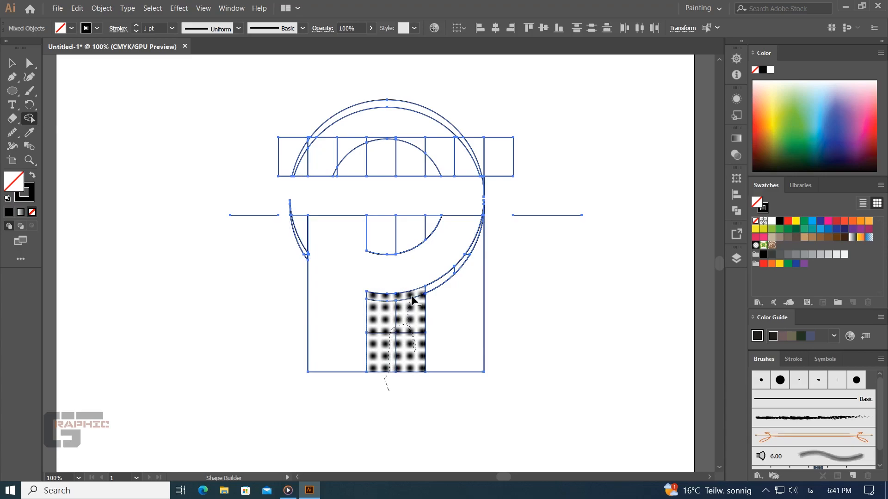
{"action": "left_click_drag", "start_coordinate": [413, 300], "coordinate": [412, 297]}
{"action": "left_click_drag", "start_coordinate": [521, 155], "coordinate": [171, 155]}
{"action": "mouse_move", "coordinate": [509, 111]}
{"action": "left_mouse_down"}
{"action": "mouse_move", "coordinate": [303, 153]}
{"action": "mouse_move", "coordinate": [354, 138]}
{"action": "left_mouse_up"}
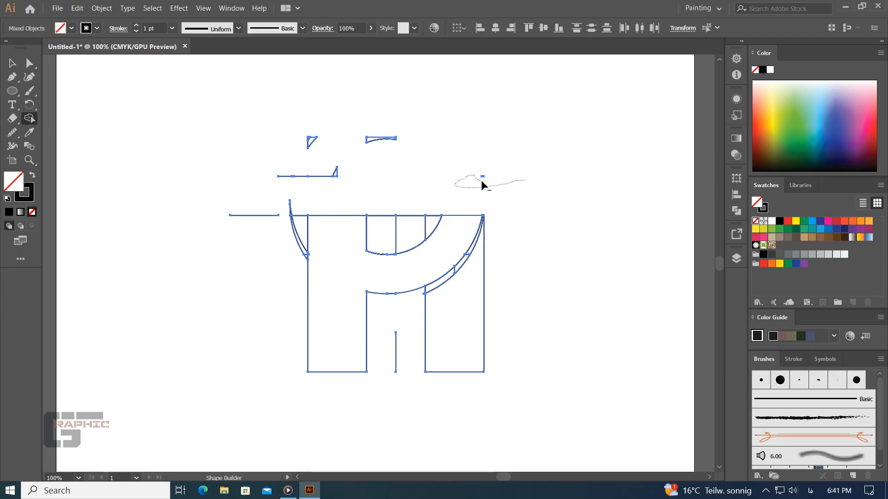
- Erase the leftover line and arc fragments above and beside the stem and inside the curve's opening with Shape Builder
{"action": "mouse_move", "coordinate": [301, 154]}
{"action": "left_mouse_down"}
{"action": "mouse_move", "coordinate": [342, 141]}
{"action": "mouse_move", "coordinate": [310, 179]}
{"action": "mouse_move", "coordinate": [347, 170]}
{"action": "left_mouse_up"}
{"action": "left_click_drag", "start_coordinate": [412, 136], "coordinate": [293, 139]}
{"action": "left_click_drag", "start_coordinate": [269, 186], "coordinate": [258, 230]}
{"action": "mouse_move", "coordinate": [308, 200]}
{"action": "left_mouse_down"}
{"action": "mouse_move", "coordinate": [287, 230]}
{"action": "mouse_move", "coordinate": [298, 224]}
{"action": "mouse_move", "coordinate": [305, 250]}
{"action": "left_mouse_up"}
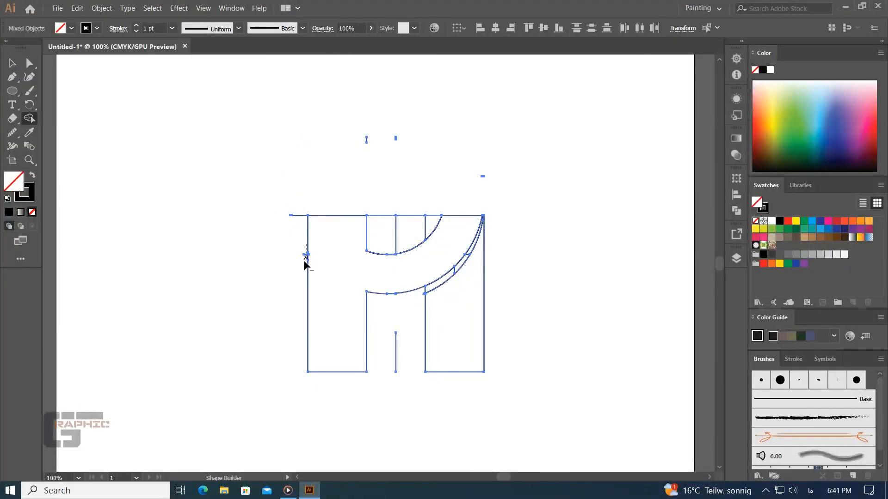
{"action": "left_click_drag", "start_coordinate": [301, 212], "coordinate": [302, 221]}
{"action": "mouse_move", "coordinate": [386, 194]}
{"action": "left_mouse_down"}
{"action": "mouse_move", "coordinate": [393, 219]}
{"action": "mouse_move", "coordinate": [431, 222]}
{"action": "left_mouse_up"}
{"action": "left_click", "coordinate": [426, 215], "text": "alt"}
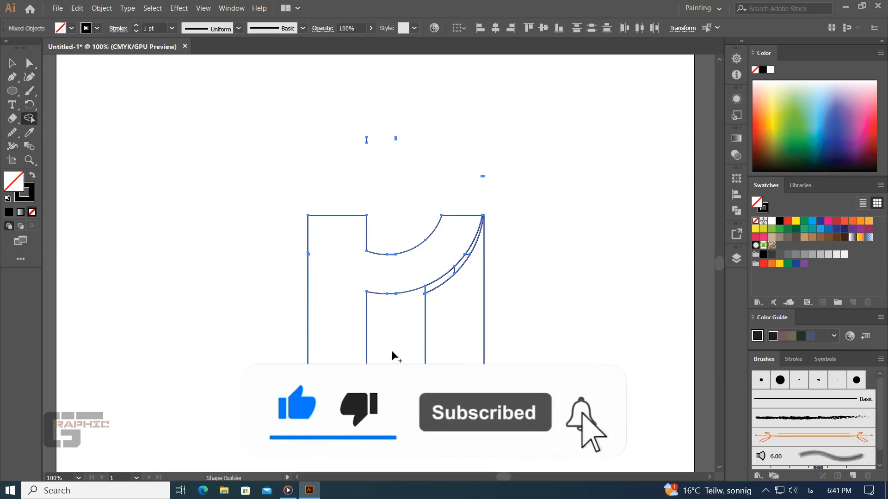
- Clear the divider pieces from the gap between the two curves and trim the small slivers at the curve edges and right-leg corner
{"action": "scroll", "coordinate": [379, 341], "scroll_direction": "up", "scroll_amount": 3}
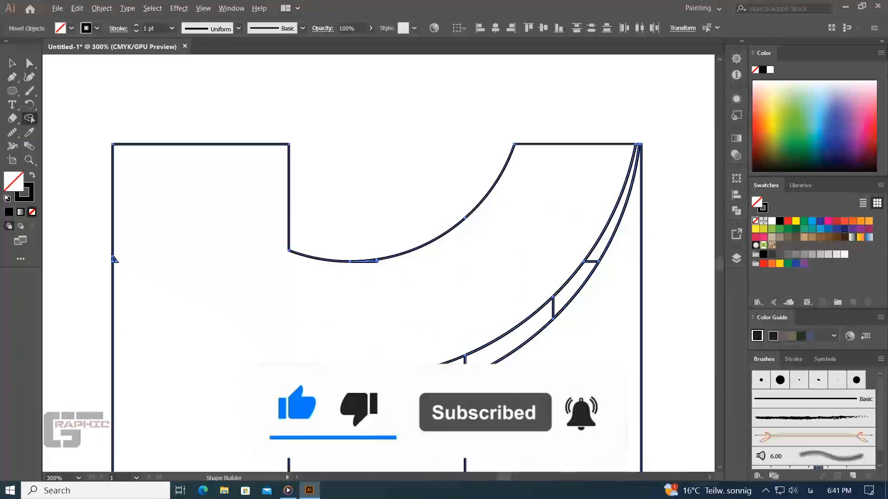
{"action": "mouse_move", "coordinate": [446, 376]}
{"action": "left_mouse_down"}
{"action": "mouse_move", "coordinate": [559, 312]}
{"action": "mouse_move", "coordinate": [596, 259]}
{"action": "left_mouse_up"}
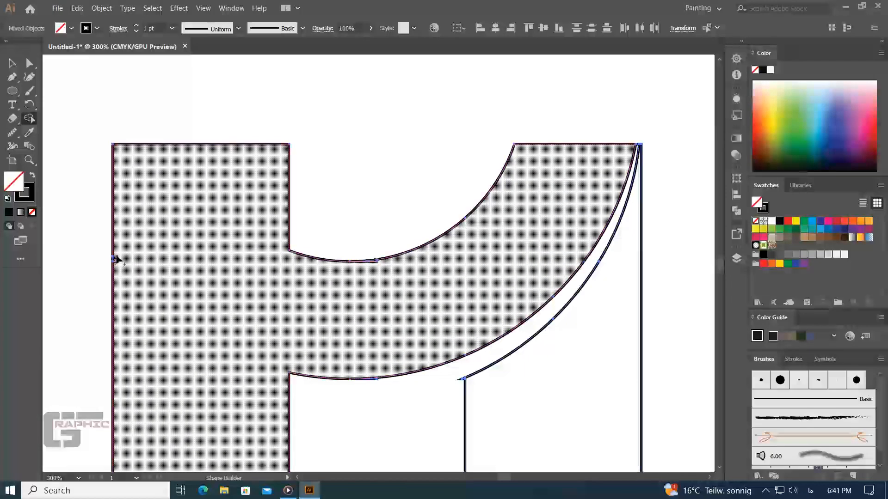
{"action": "mouse_move", "coordinate": [363, 284]}
{"action": "left_mouse_down"}
{"action": "mouse_move", "coordinate": [375, 264]}
{"action": "mouse_move", "coordinate": [375, 284]}
{"action": "left_mouse_up"}
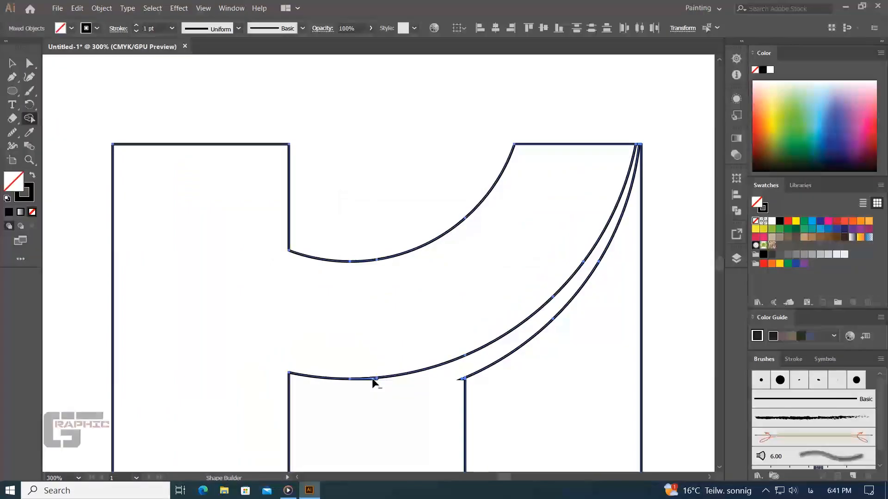
{"action": "left_click_drag", "start_coordinate": [465, 386], "coordinate": [385, 308]}
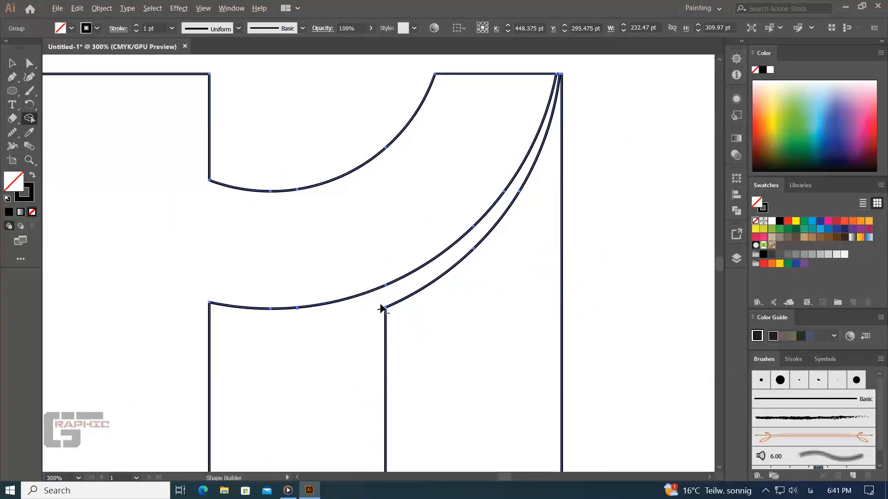
{"action": "left_click_drag", "start_coordinate": [364, 345], "coordinate": [370, 301]}
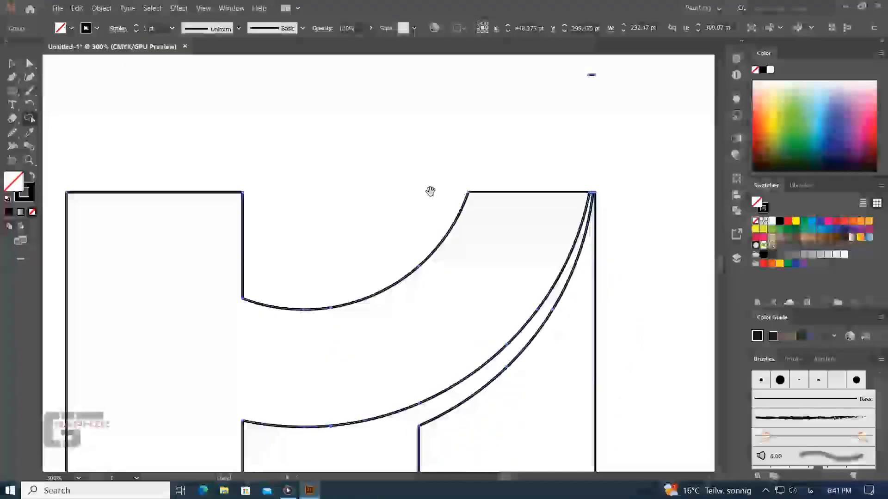
- Ungroup the shapes produced by Shape Builder
{"action": "left_click_drag", "start_coordinate": [430, 190], "coordinate": [407, 317]}
{"action": "key", "text": "ctrl+minus"}
{"action": "key", "text": "ctrl+minus"}
{"action": "key", "text": "ctrl+minus"}
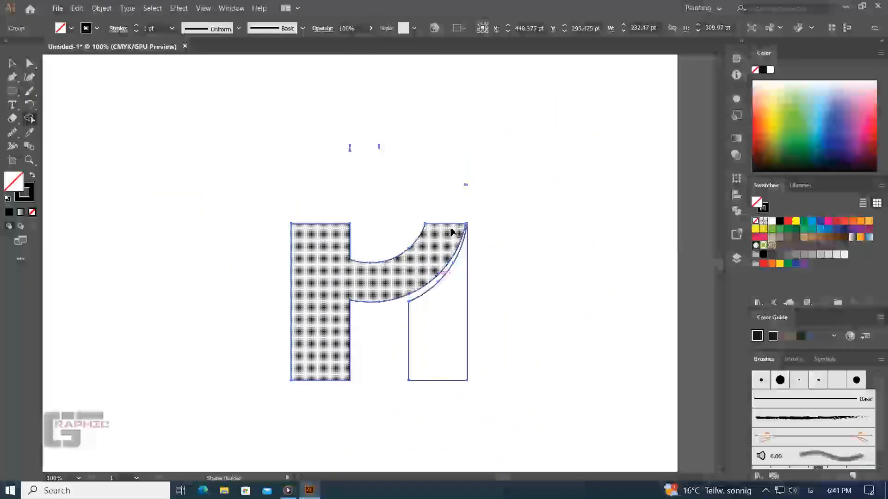
{"action": "key", "text": "a"}
{"action": "left_click", "coordinate": [496, 206]}
{"action": "key", "text": "v"}
{"action": "left_click", "coordinate": [467, 252]}
{"action": "right_click", "coordinate": [445, 257]}
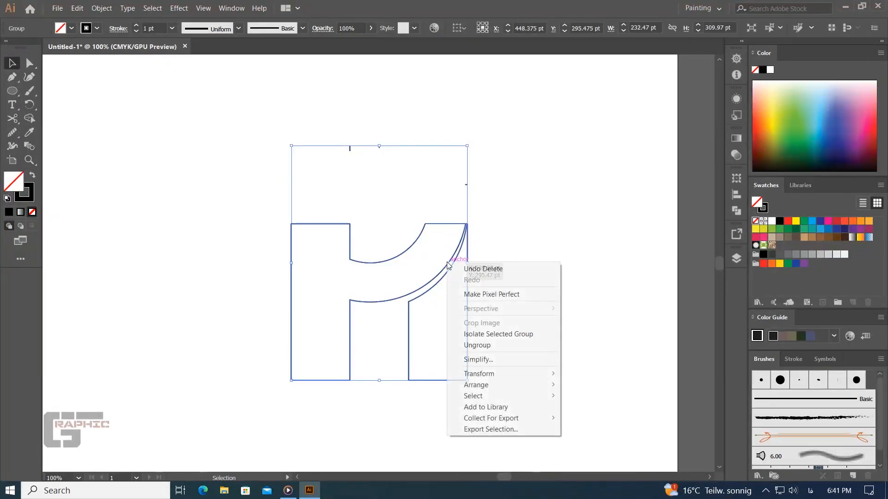
{"action": "left_click", "coordinate": [467, 345]}
- Move the stem-and-arm shape and the right leg aside together, and delete the stray fragments left behind
{"action": "left_click", "coordinate": [543, 291]}
{"action": "left_click", "coordinate": [467, 270]}
{"action": "double_click", "coordinate": [443, 271]}
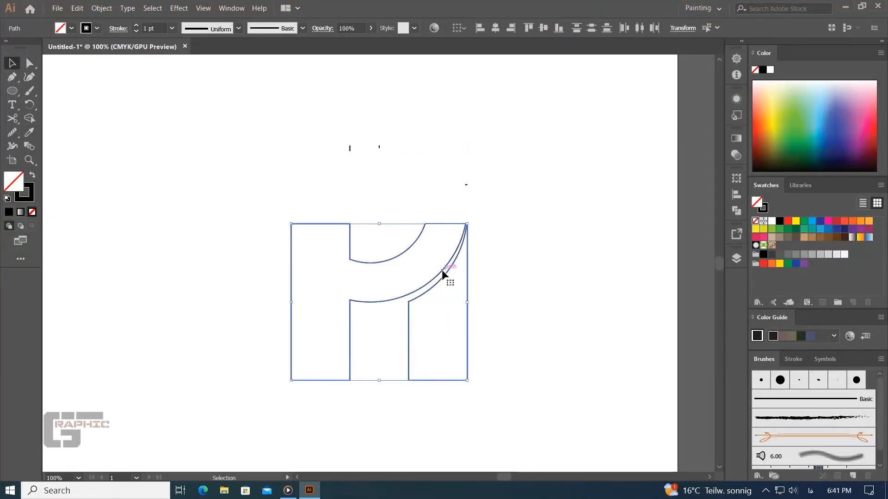
{"action": "double_click", "coordinate": [76, 76]}
{"action": "left_click", "coordinate": [431, 281]}
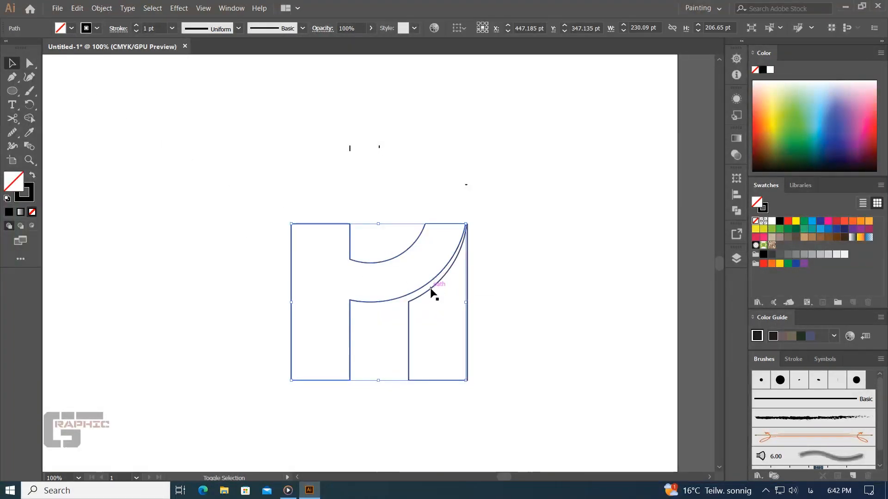
{"action": "left_click_drag", "start_coordinate": [432, 298], "coordinate": [192, 218]}
{"action": "left_click_drag", "start_coordinate": [529, 123], "coordinate": [337, 329]}
{"action": "key", "text": "Delete"}
- Move both letter shapes back toward the artboard's center and swap their fill and stroke for a solid black fill without outline
{"action": "left_click_drag", "start_coordinate": [319, 145], "coordinate": [176, 293]}
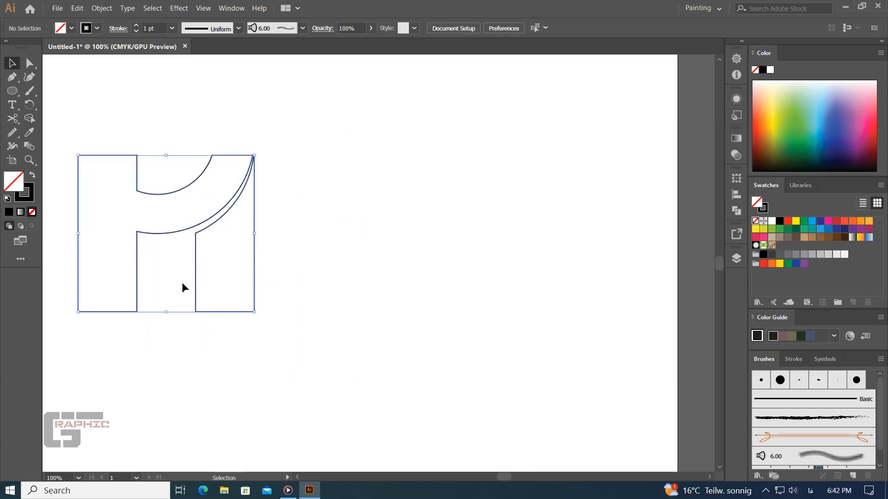
{"action": "left_click_drag", "start_coordinate": [206, 232], "coordinate": [391, 231]}
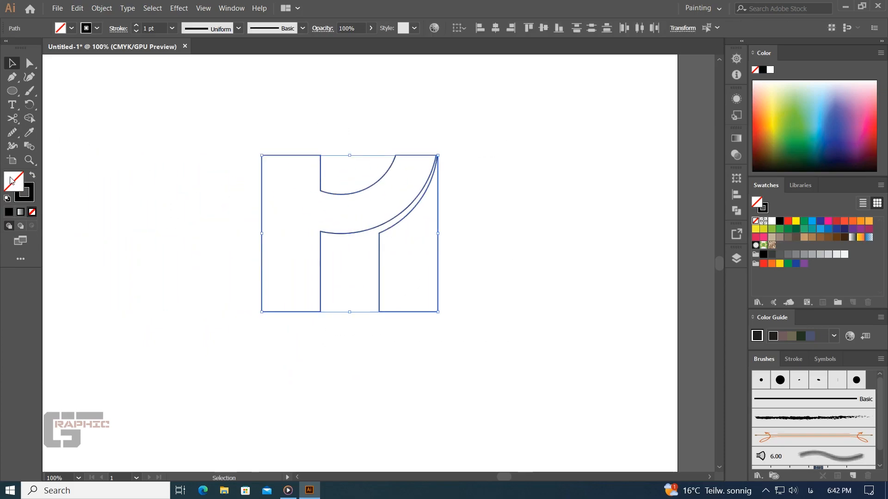
{"action": "left_click", "coordinate": [33, 176]}
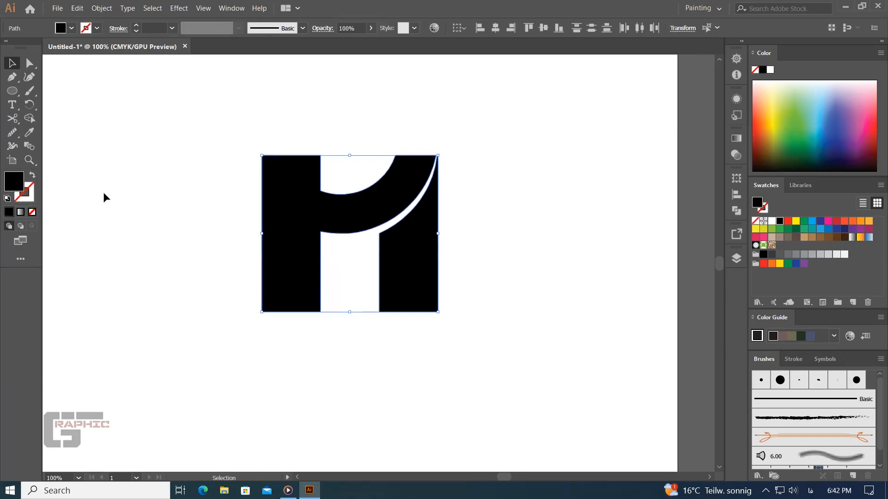
{"action": "left_click", "coordinate": [141, 279]}
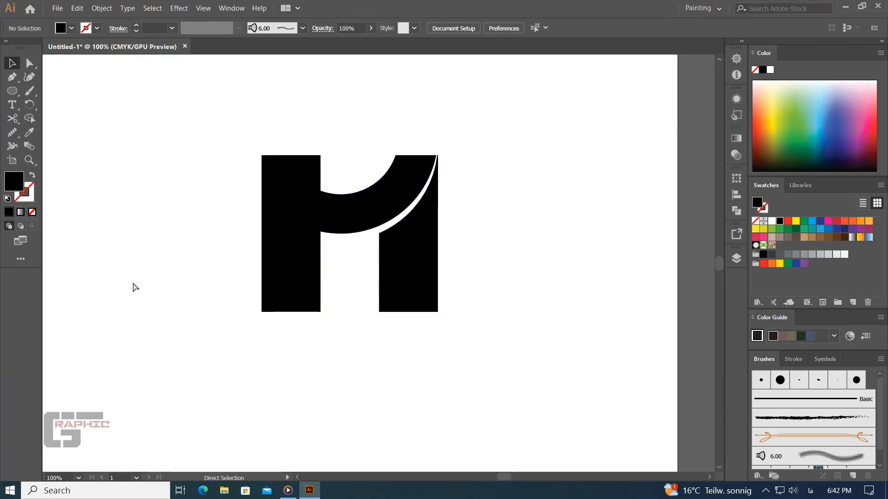
- Nudge the right leg slightly downward to widen the gap beneath the curved arm
{"action": "key", "text": "ctrl+plus"}
{"action": "key", "text": "ctrl+plus"}
{"action": "left_click_drag", "start_coordinate": [351, 220], "coordinate": [363, 295]}
{"action": "left_click_drag", "start_coordinate": [432, 345], "coordinate": [432, 349]}
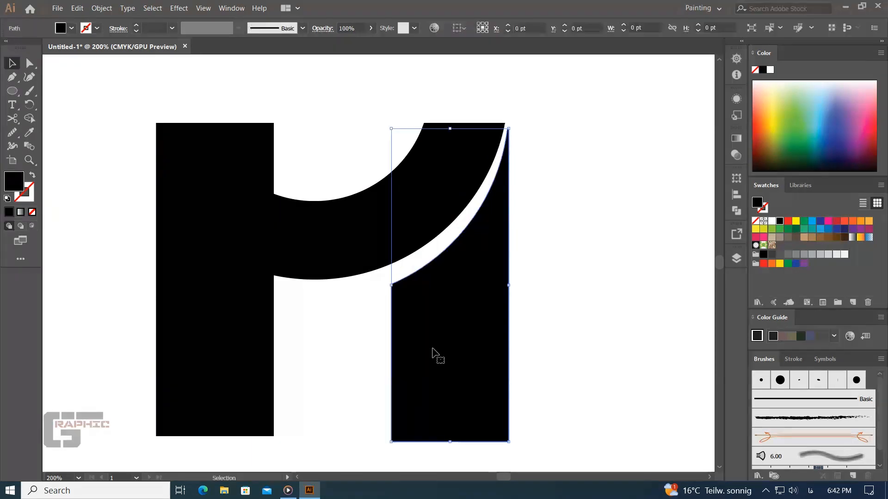
{"action": "left_click", "coordinate": [542, 262]}
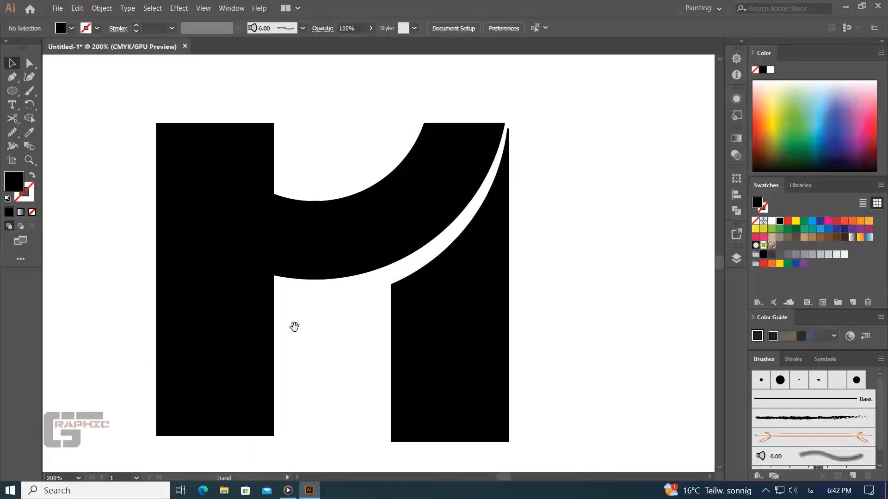
- Lower the left stem's two bottom anchor points to align with the bottom of the right leg
{"action": "left_click_drag", "start_coordinate": [295, 322], "coordinate": [331, 321]}
{"action": "left_click_drag", "start_coordinate": [193, 389], "coordinate": [190, 386]}
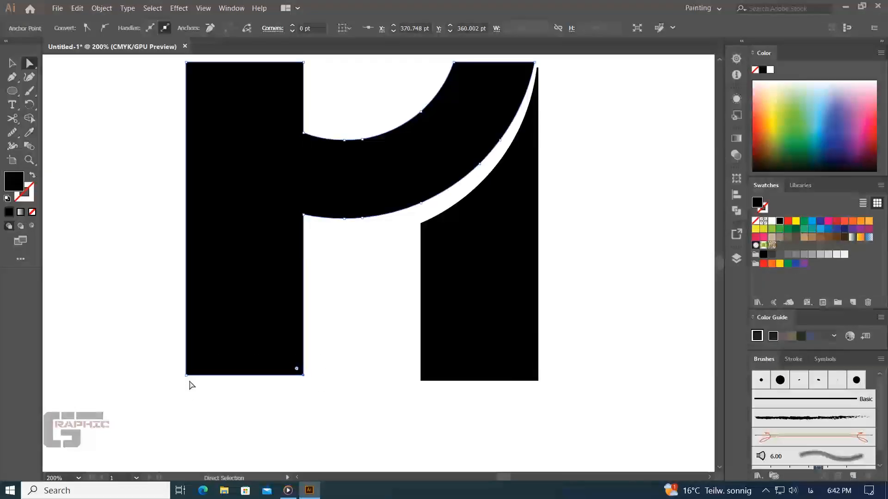
{"action": "left_click_drag", "start_coordinate": [323, 375], "coordinate": [139, 395]}
{"action": "mouse_move", "coordinate": [195, 375]}
{"action": "left_mouse_down"}
{"action": "mouse_move", "coordinate": [187, 379]}
{"action": "mouse_move", "coordinate": [194, 381]}
{"action": "left_mouse_up"}
{"action": "left_click_drag", "start_coordinate": [340, 286], "coordinate": [329, 354]}
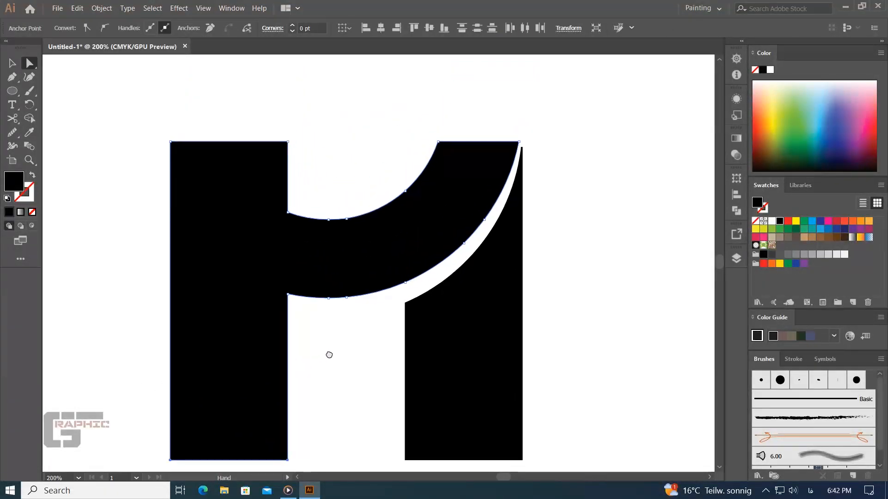
- Raise the right leg's top end to align with the top edge of the curved arm
{"action": "left_click", "coordinate": [554, 270]}
{"action": "left_click", "coordinate": [516, 187]}
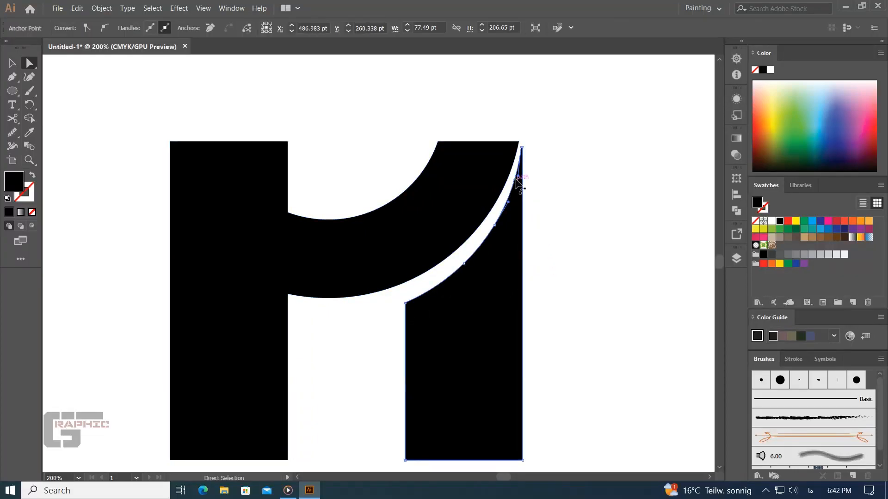
{"action": "key", "text": "ctrl+plus"}
{"action": "key", "text": "ctrl+plus"}
{"action": "key", "text": "ctrl+plus"}
{"action": "key", "text": "ctrl+plus"}
{"action": "left_click_drag", "start_coordinate": [445, 107], "coordinate": [423, 124]}
{"action": "left_click", "coordinate": [473, 157]}
- Select both letter shapes, enlarge them proportionally, and center the mark on the artboard
{"action": "key", "text": "ctrl+minus"}
{"action": "key", "text": "ctrl+minus"}
{"action": "key", "text": "ctrl+minus"}
{"action": "key", "text": "ctrl+minus"}
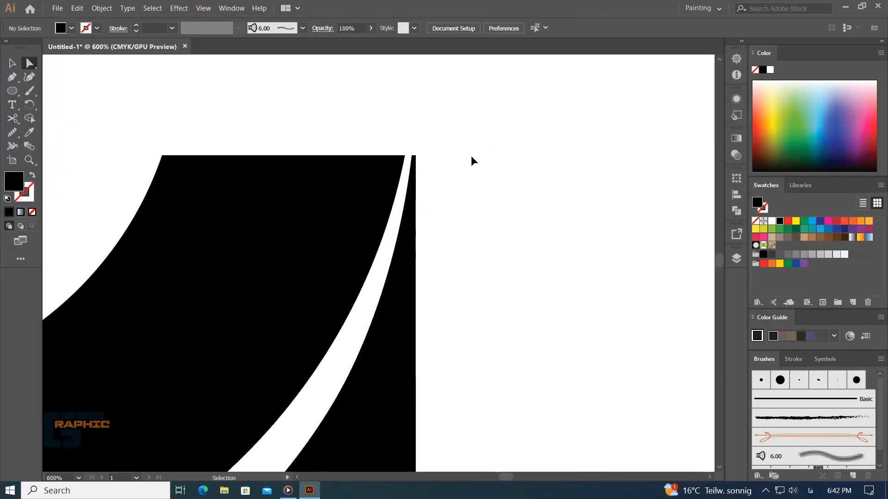
{"action": "key", "text": "ctrl+minus"}
{"action": "left_click_drag", "start_coordinate": [324, 341], "coordinate": [414, 247]}
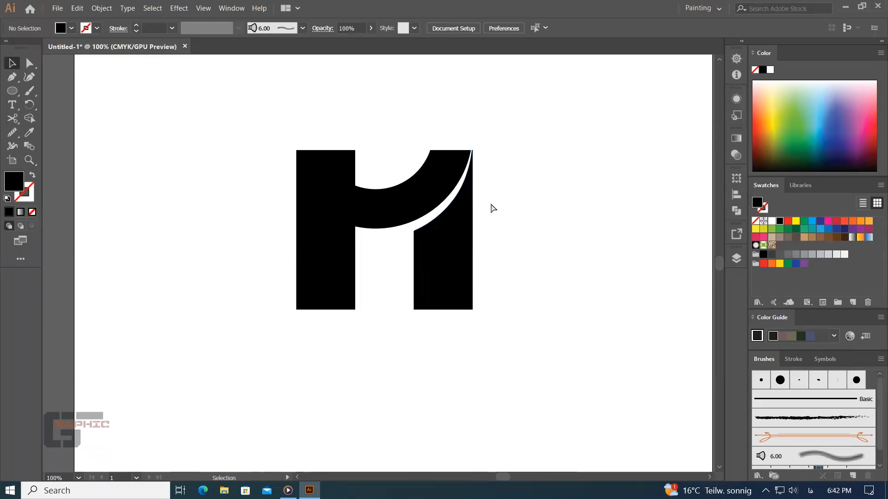
{"action": "key", "text": "ctrl+minus"}
{"action": "left_click_drag", "start_coordinate": [490, 203], "coordinate": [298, 347]}
{"action": "mouse_move", "coordinate": [430, 287]}
{"action": "left_mouse_down"}
{"action": "mouse_move", "coordinate": [500, 353]}
{"action": "mouse_move", "coordinate": [439, 299]}
{"action": "left_mouse_up"}
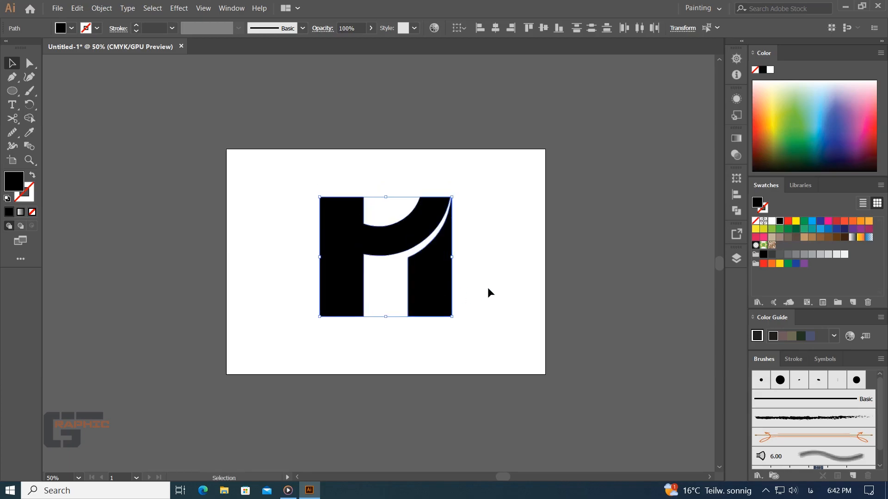
{"action": "left_click", "coordinate": [488, 291]}
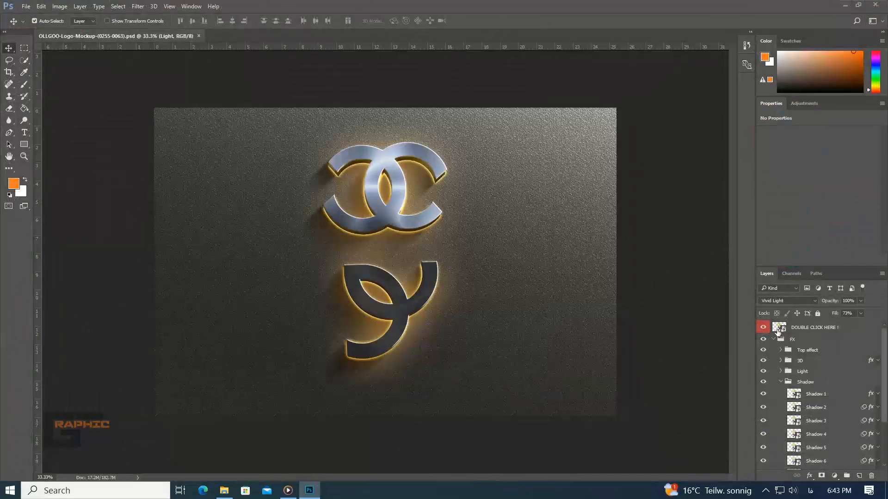
- In Photoshop, open the contents of the mockup's "DOUBLE CLICK HERE !" smart object, and open the 67-01 logo image from the Desktop's New folder
{"action": "double_click", "coordinate": [778, 329]}
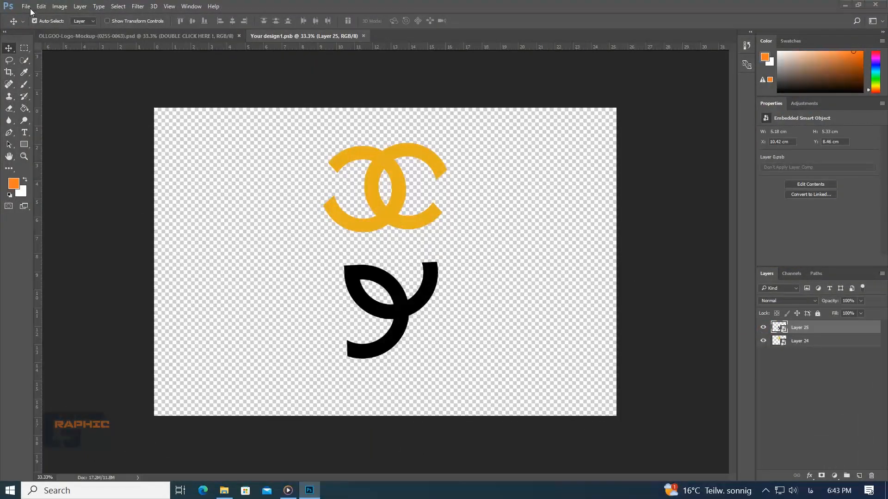
{"action": "left_click", "coordinate": [26, 6]}
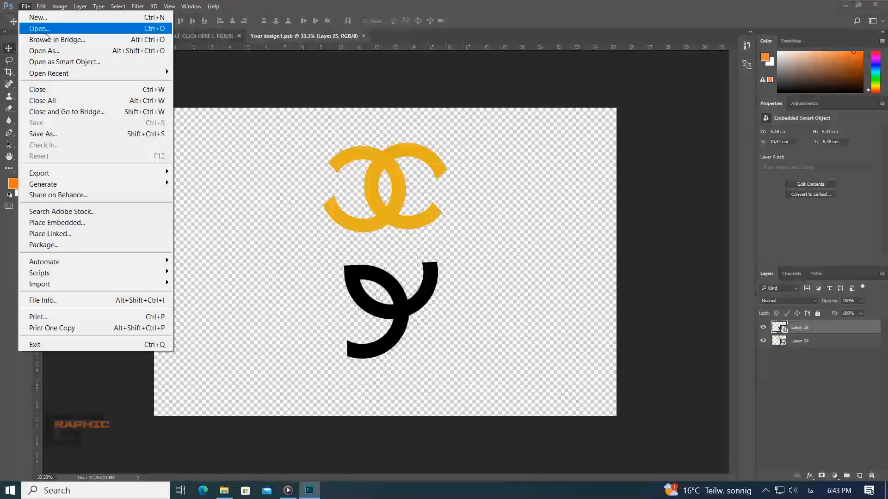
{"action": "left_click", "coordinate": [40, 29]}
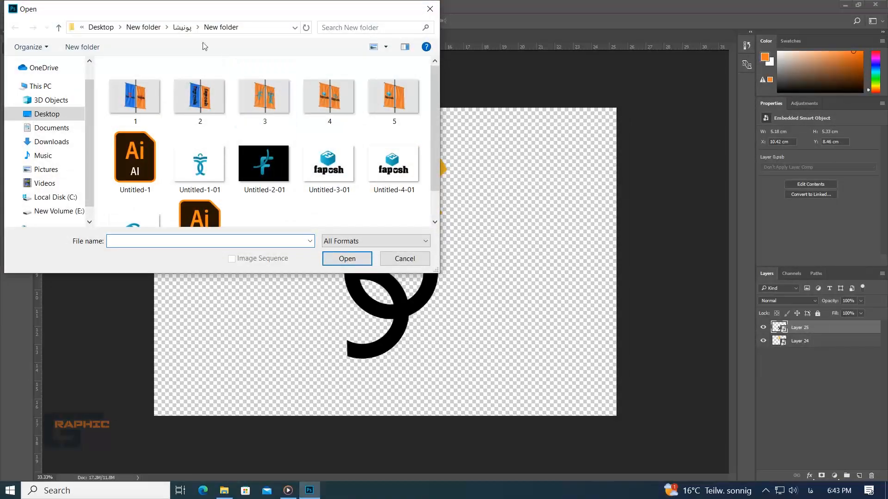
{"action": "left_click", "coordinate": [160, 29]}
{"action": "left_click", "coordinate": [277, 204]}
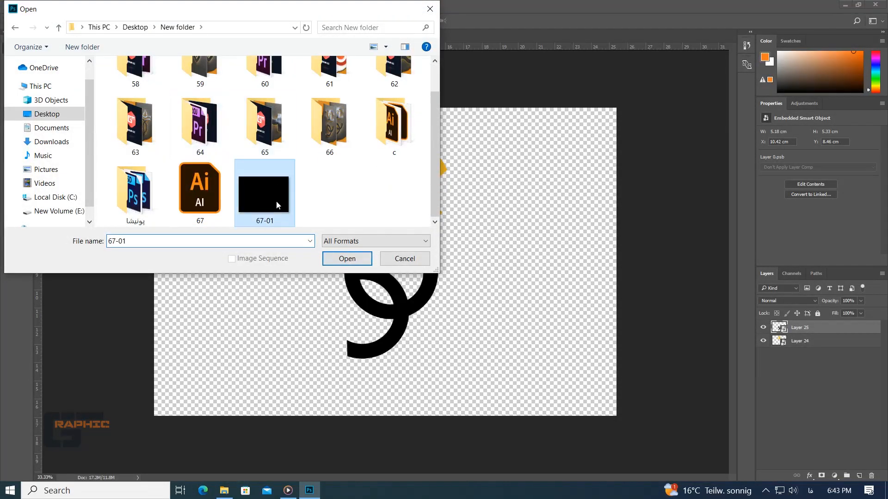
{"action": "left_click", "coordinate": [348, 259]}
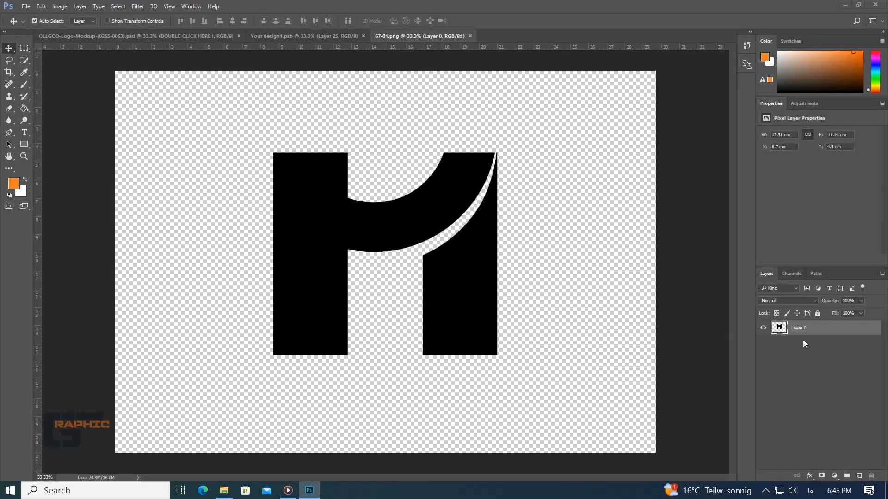
- Convert the logo layer to a smart object and move a copy of it into the Your design1.psb document
{"action": "right_click", "coordinate": [799, 328]}
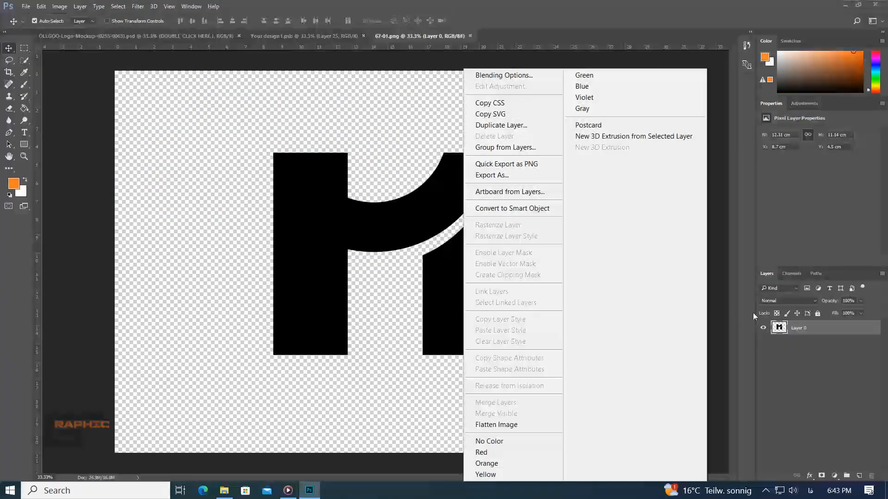
{"action": "left_click", "coordinate": [520, 204]}
{"action": "left_click_drag", "start_coordinate": [441, 226], "coordinate": [420, 263]}
- Delete the two old logo layers, the yellow interlocking mark and the black curved mark, from Your design1.psb
{"action": "left_click", "coordinate": [800, 357]}
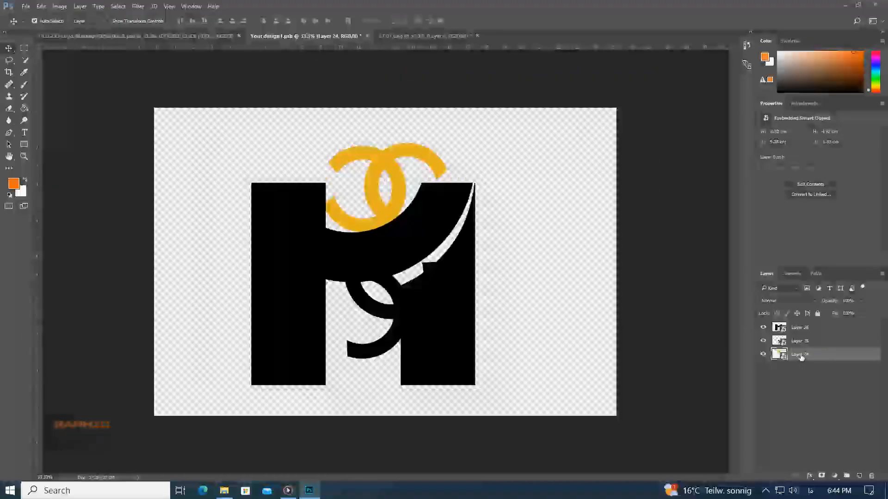
{"action": "left_click", "coordinate": [872, 476]}
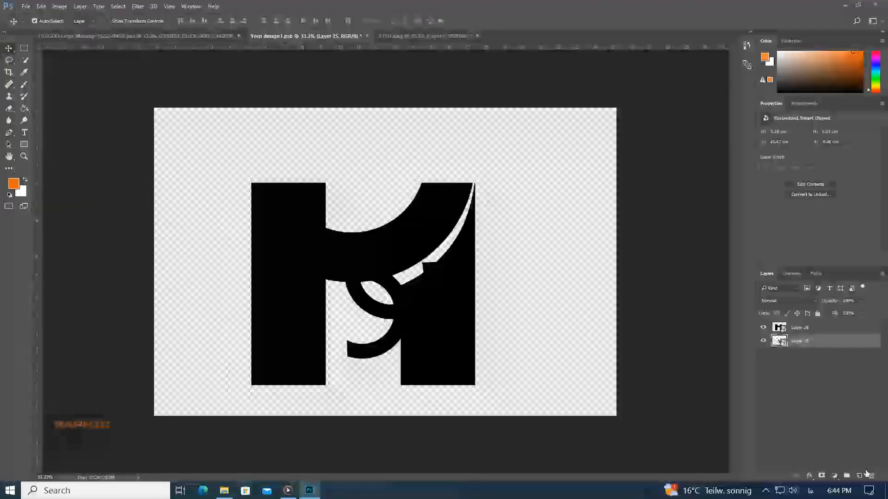
{"action": "key", "text": "Delete"}
- Center the new logo on the canvas and scale it down proportionally to about 7.2 by 6.5 cm
{"action": "left_click_drag", "start_coordinate": [440, 306], "coordinate": [458, 288]}
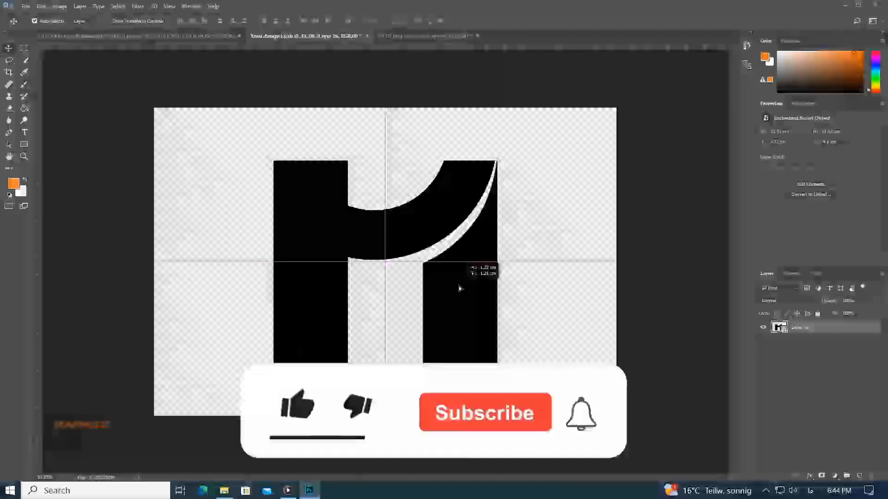
{"action": "key", "text": "ctrl+t"}
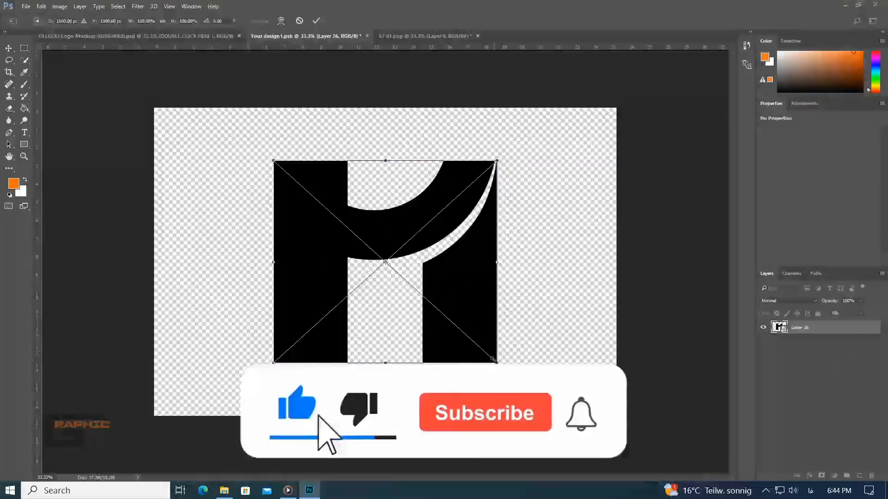
{"action": "left_click_drag", "start_coordinate": [499, 356], "coordinate": [454, 324]}
{"action": "left_click", "coordinate": [321, 21]}
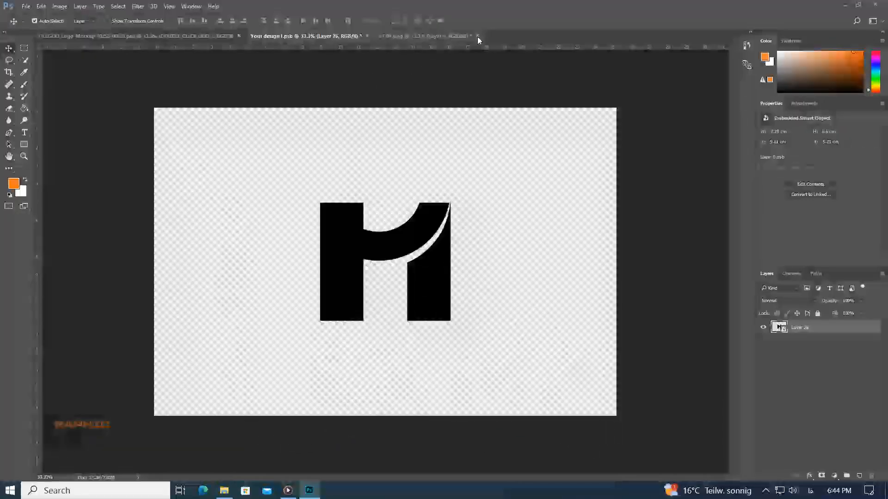
- Close the 67-01 image without saving, and save Your design1.psb to update the logo in the OLLGOO mockup document
{"action": "left_click", "coordinate": [477, 36]}
{"action": "left_click", "coordinate": [445, 188]}
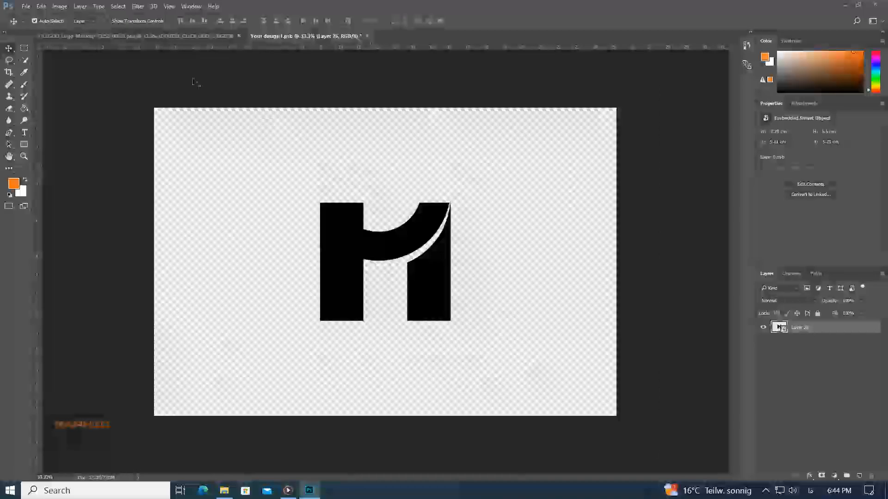
{"action": "left_click", "coordinate": [26, 6]}
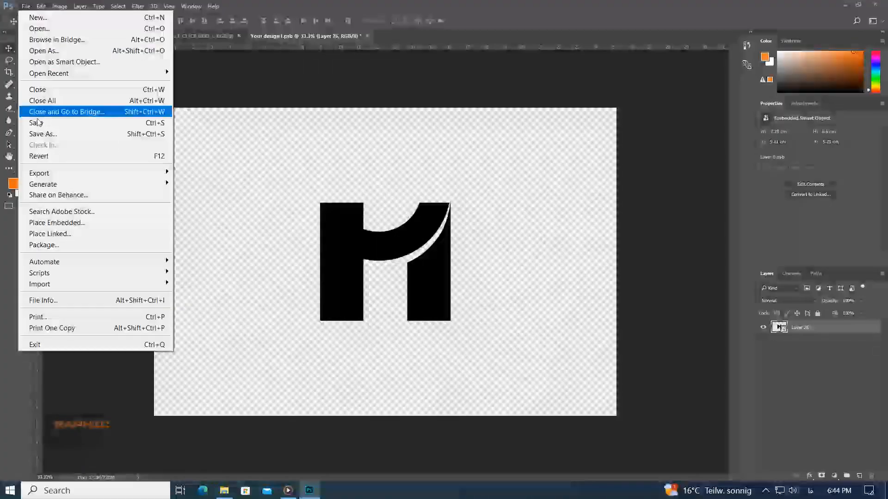
{"action": "left_click", "coordinate": [37, 123]}
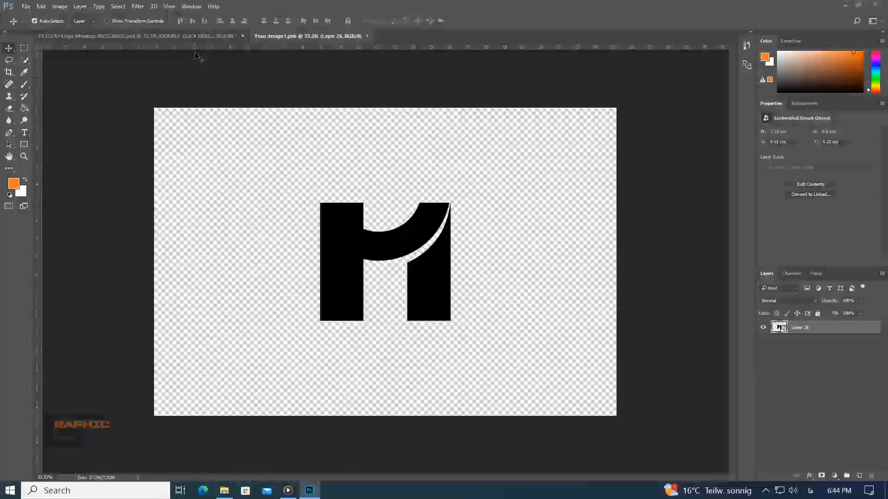
{"action": "left_click", "coordinate": [202, 37]}
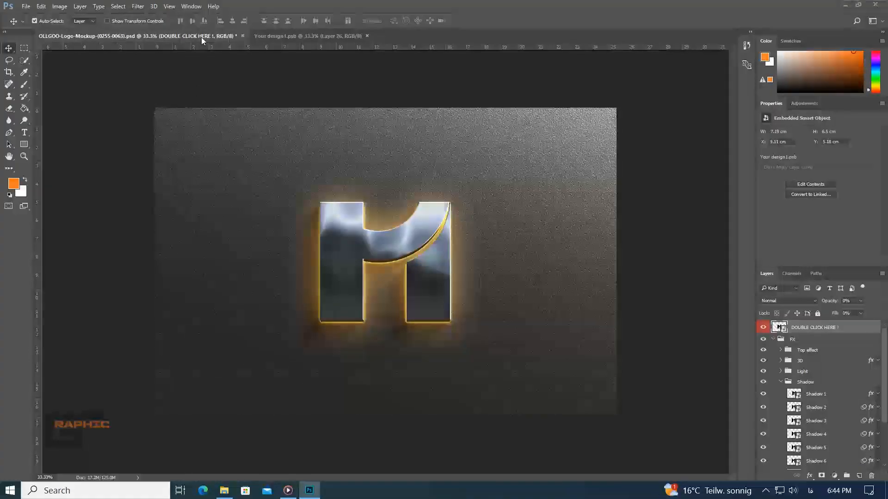